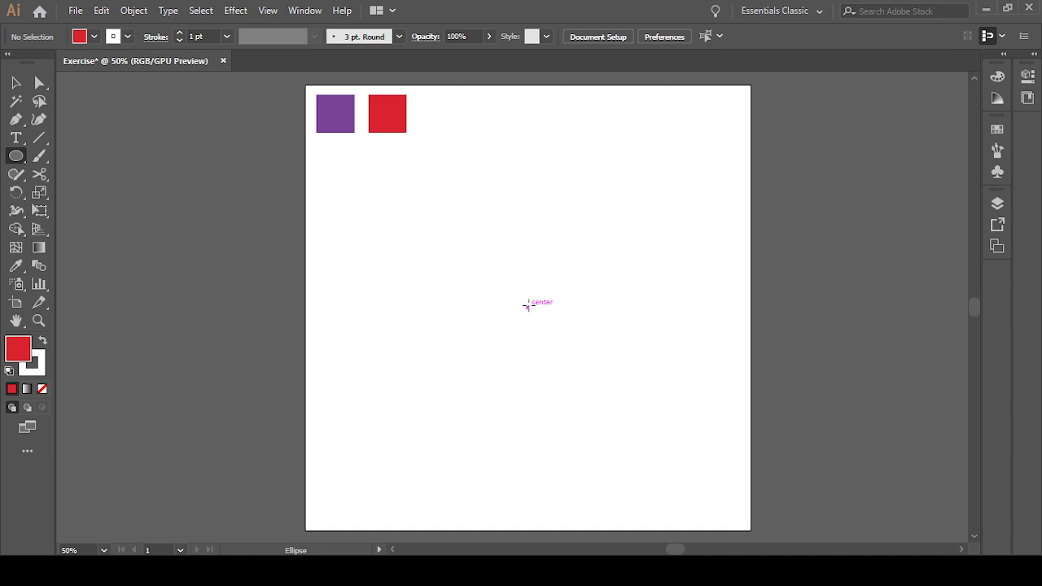
# - Draw a circle about 326 px in diameter from the artboard's center, with no fill and a black stroke
pyautogui.moveTo(528, 307); pyautogui.dragTo(600, 361)
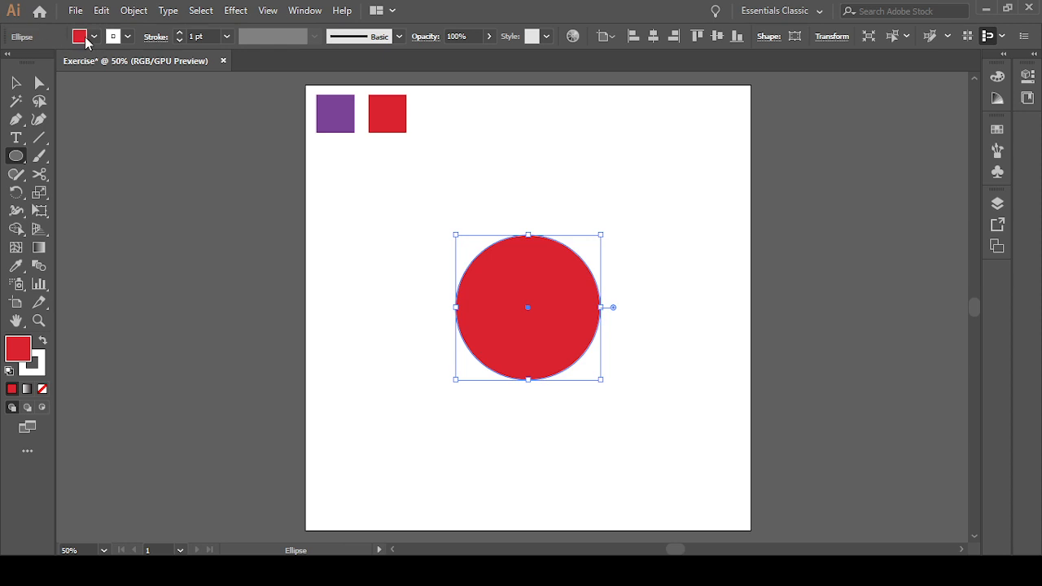
pyautogui.press('/')
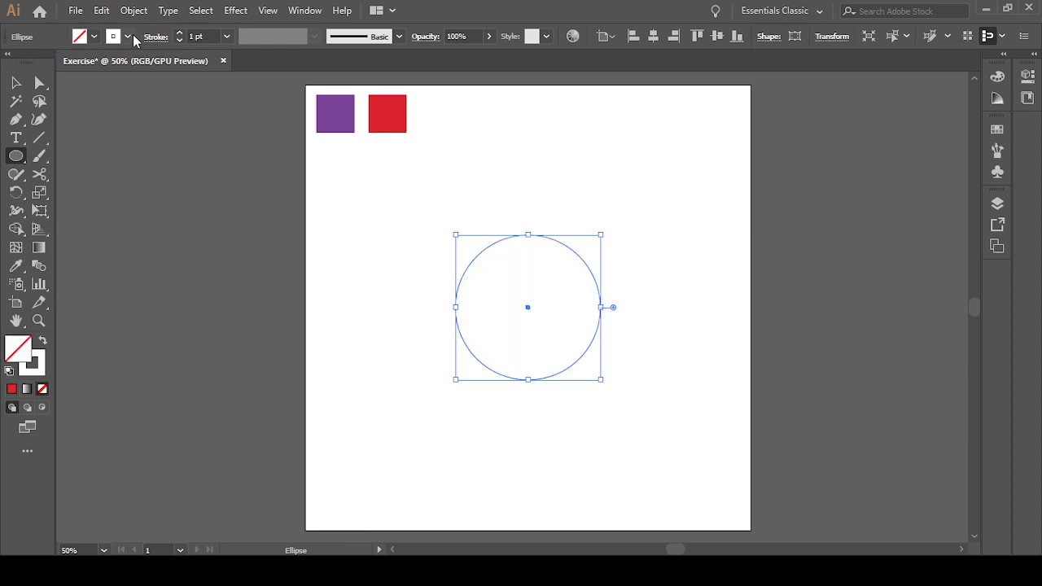
pyautogui.press('d')
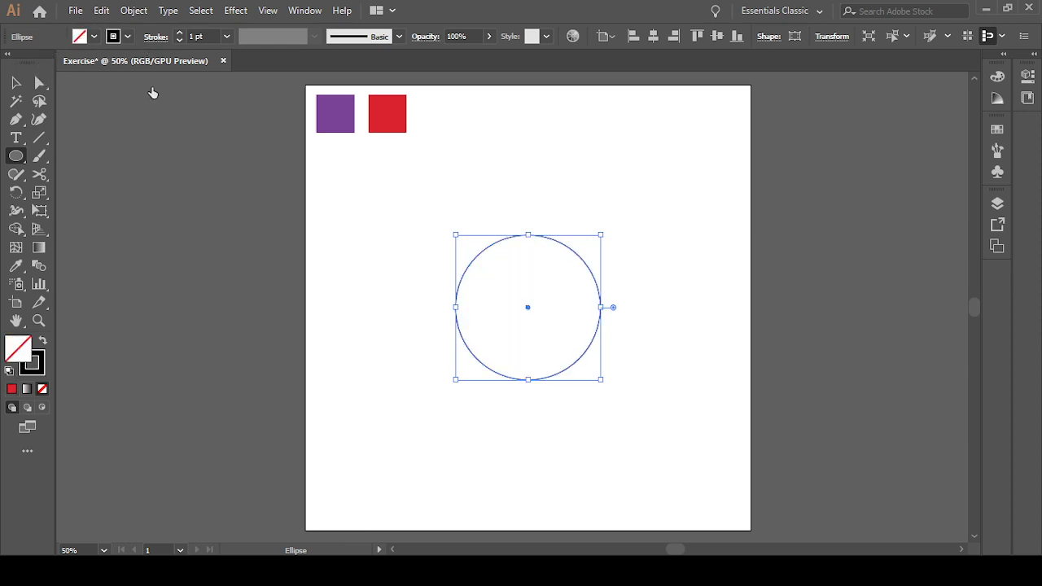
# - Cut the circle into upper and lower halves with the Scissors tool at its left and right anchor points
pyautogui.click(16, 82)
pyautogui.moveTo(420, 240); pyautogui.dragTo(653, 461)
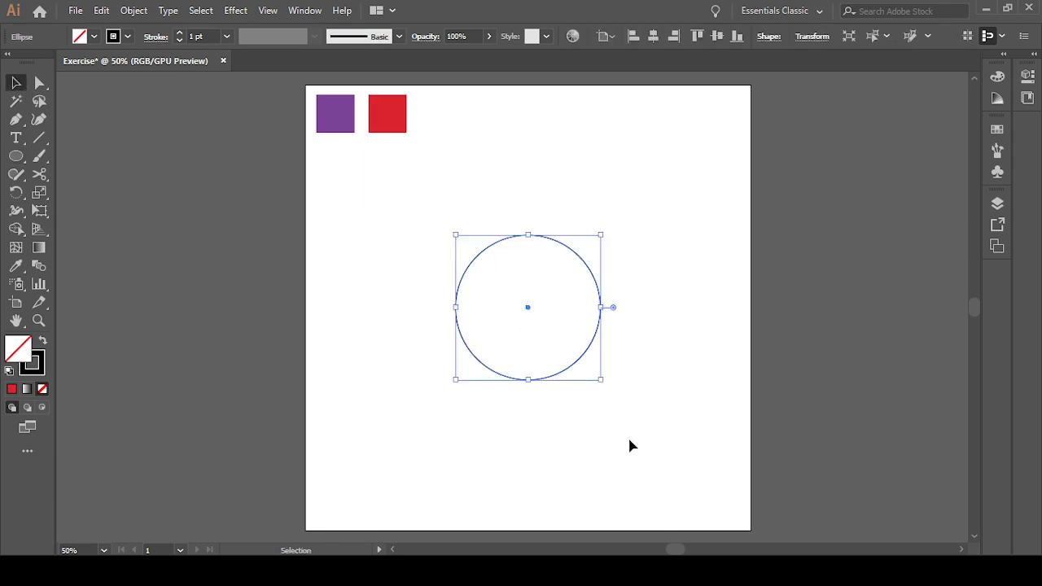
pyautogui.moveTo(417, 232); pyautogui.dragTo(685, 441)
pyautogui.click(39, 175)
pyautogui.scroll(1, 448, 310)
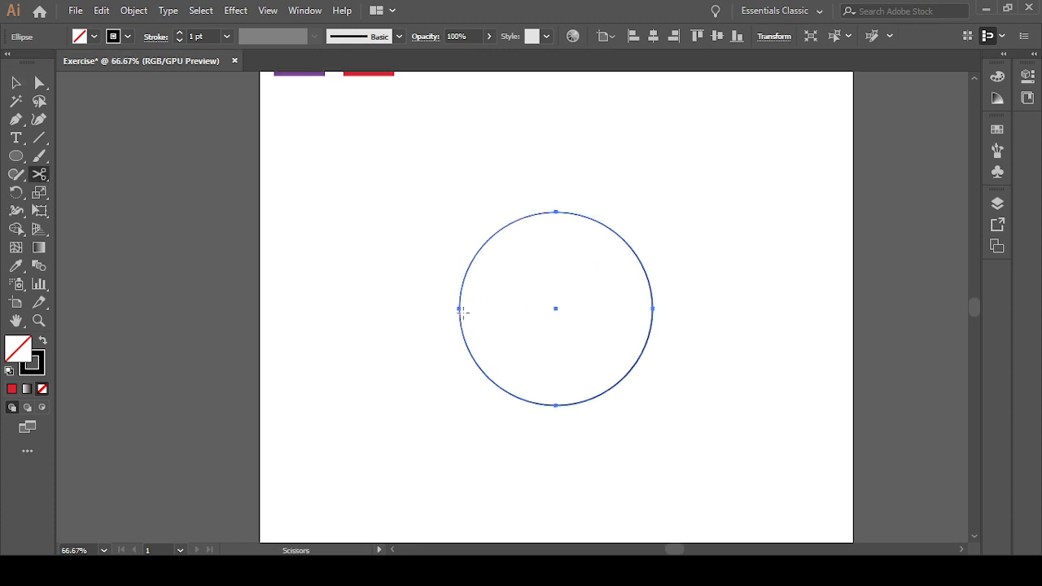
pyautogui.click(459, 308)
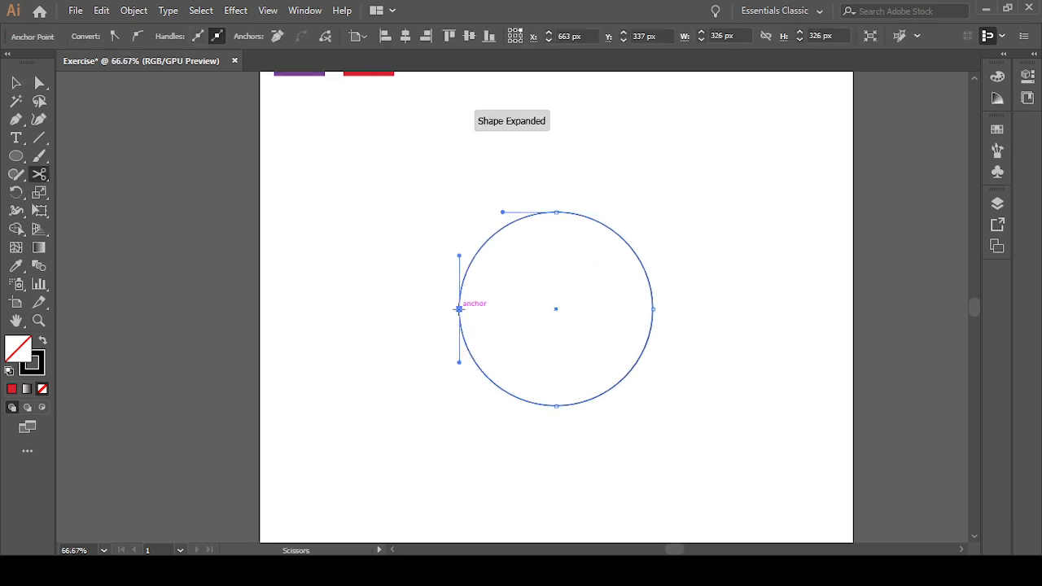
pyautogui.click(653, 309)
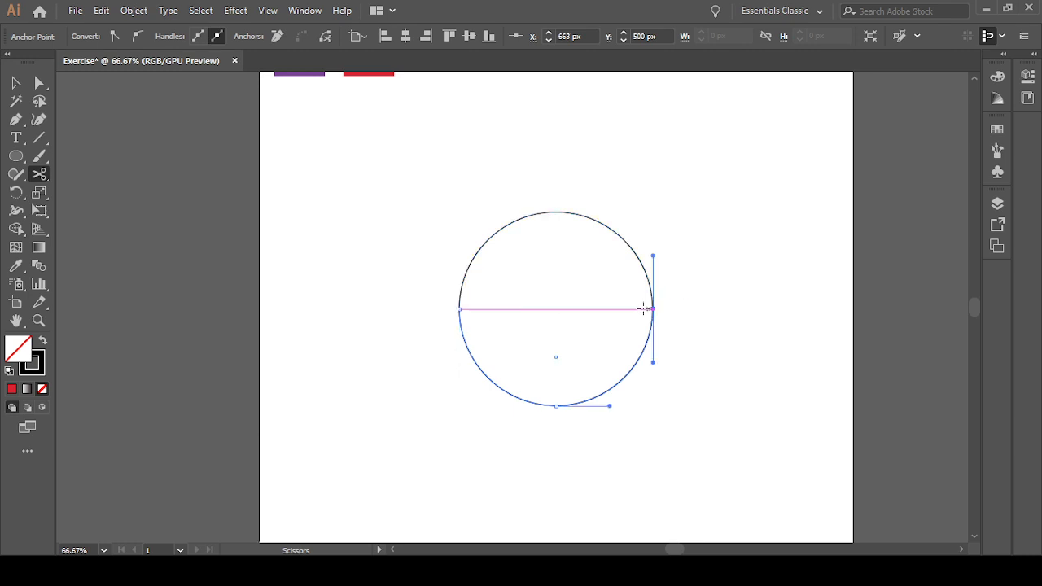
# - Move the upper half-circle straight up and the lower half-circle straight down, leaving a gap between them
pyautogui.click(15, 82)
pyautogui.click(483, 345)
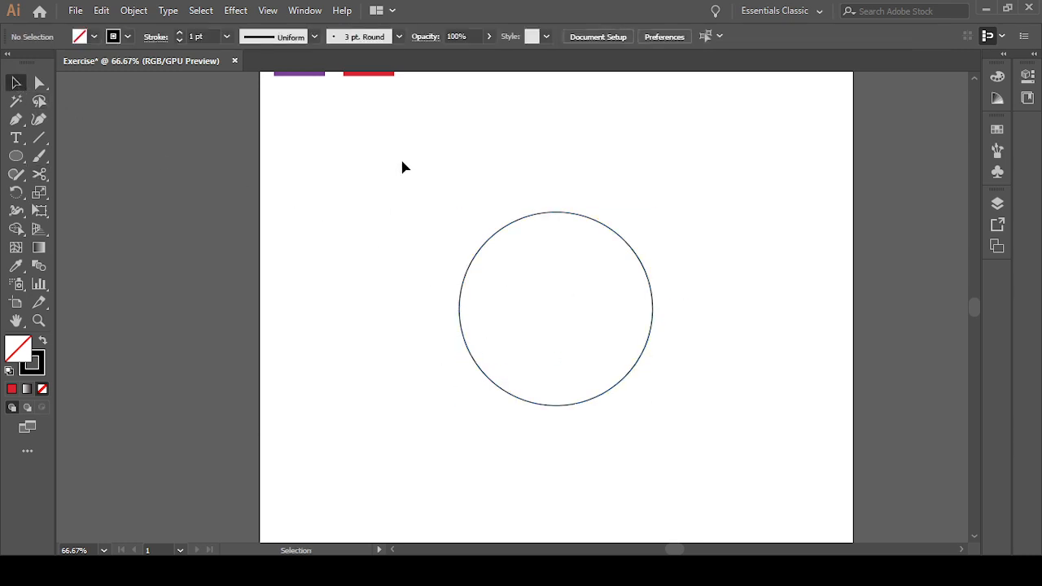
pyautogui.scroll(-1, 431, 229)
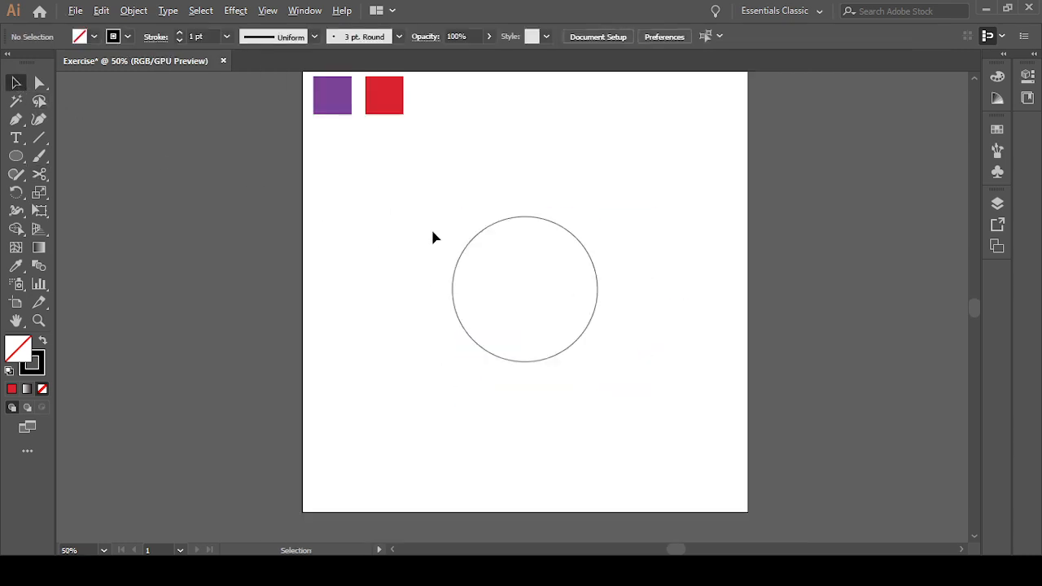
pyautogui.click(529, 218)
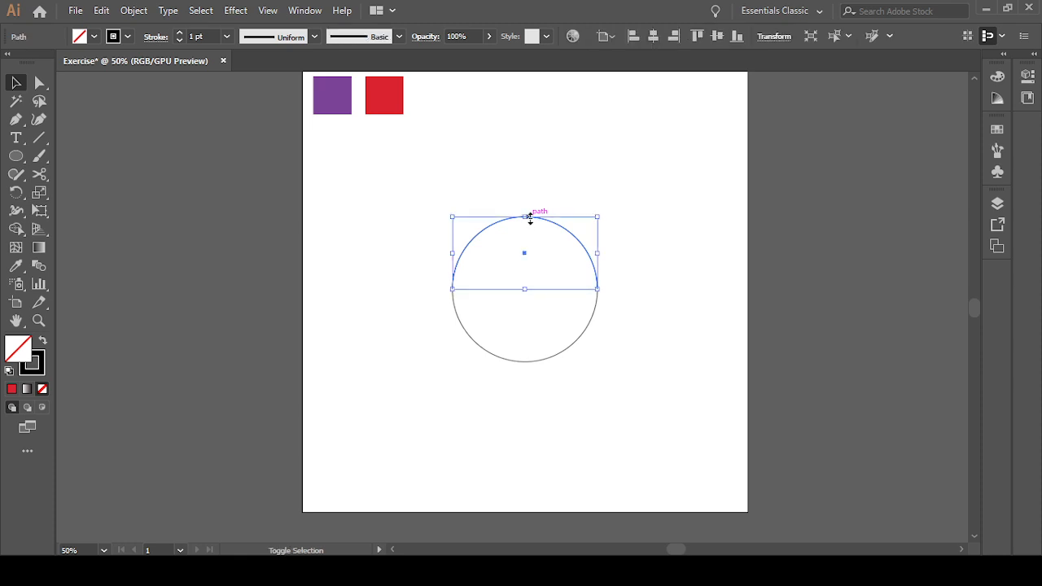
pyautogui.moveTo(541, 221); pyautogui.dragTo(541, 135)
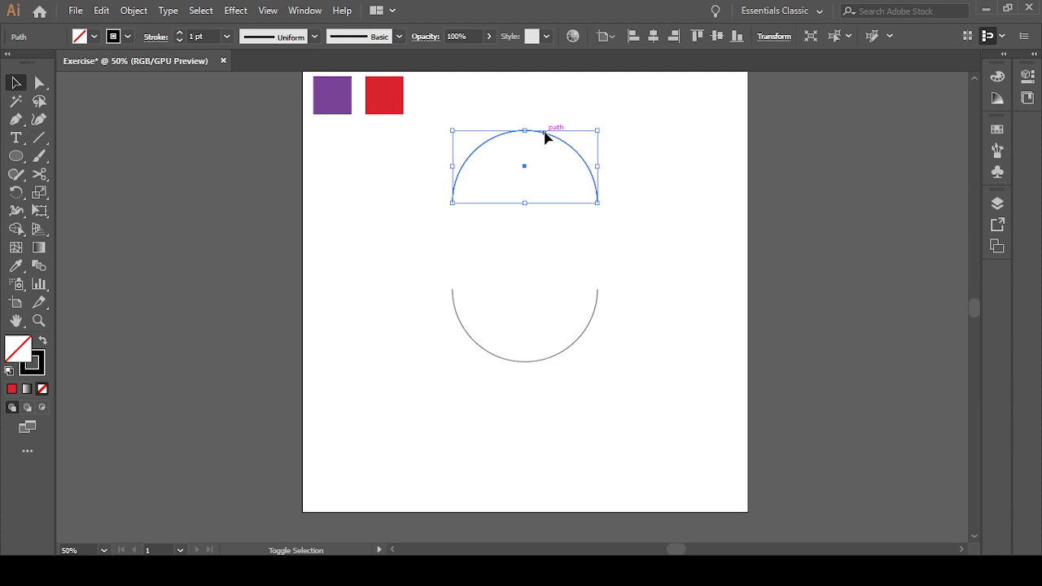
pyautogui.click(385, 270)
pyautogui.moveTo(537, 335); pyautogui.dragTo(553, 440)
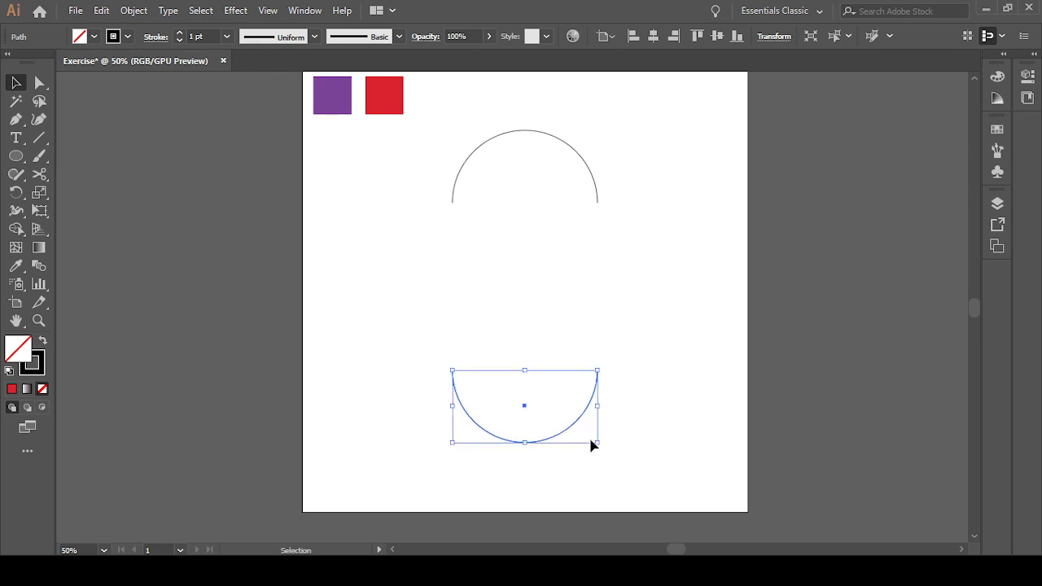
pyautogui.click(697, 409)
# - Try to align the two half-circles by their horizontal centers with the upper arc as reference, and undo it
pyautogui.moveTo(419, 144); pyautogui.dragTo(675, 516)
pyautogui.hotkey('ctrl', 'j')
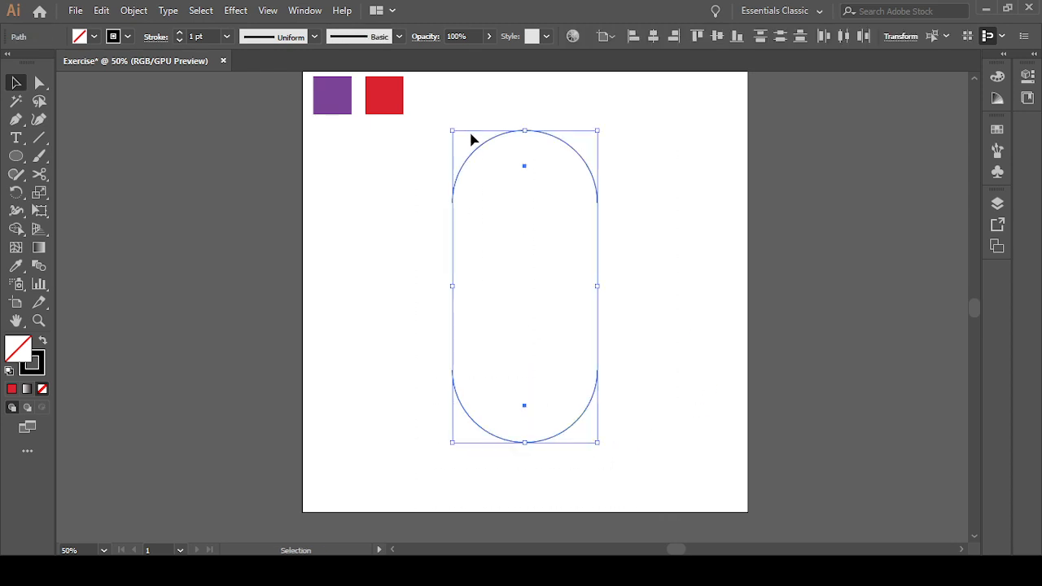
pyautogui.click(480, 147)
pyautogui.click(653, 37)
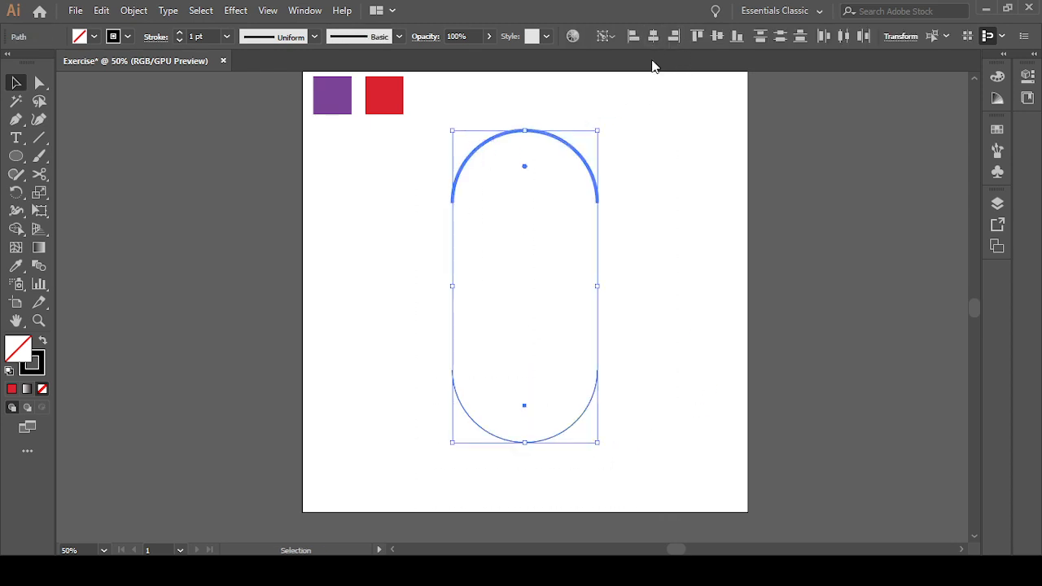
pyautogui.hotkey('ctrl', 'z')
pyautogui.hotkey('ctrl', 'shift', 'z')
pyautogui.hotkey('ctrl', 'z')
pyautogui.click(649, 363)
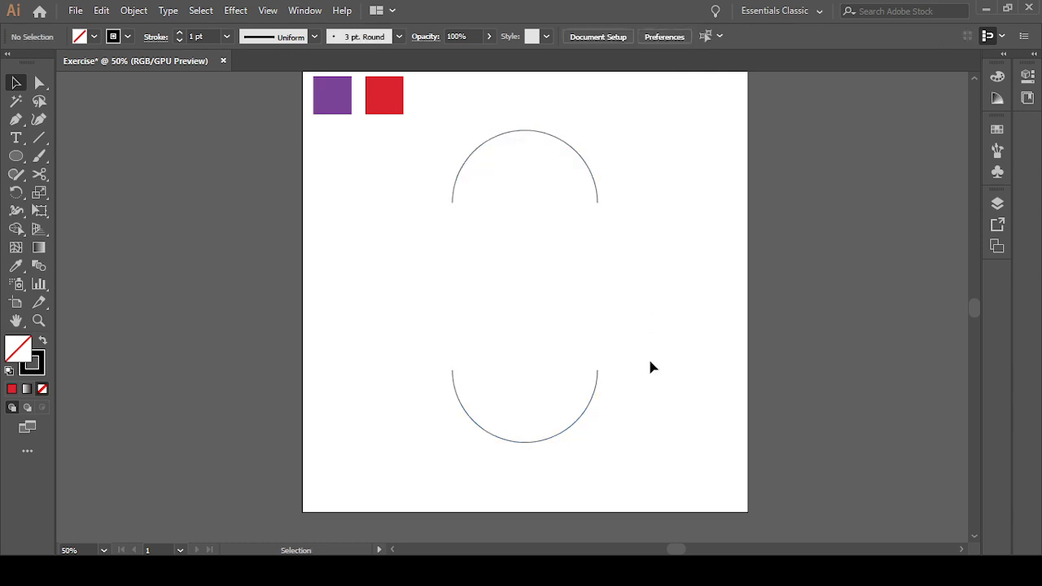
pyautogui.hotkey('ctrl', 'shift', 'z')
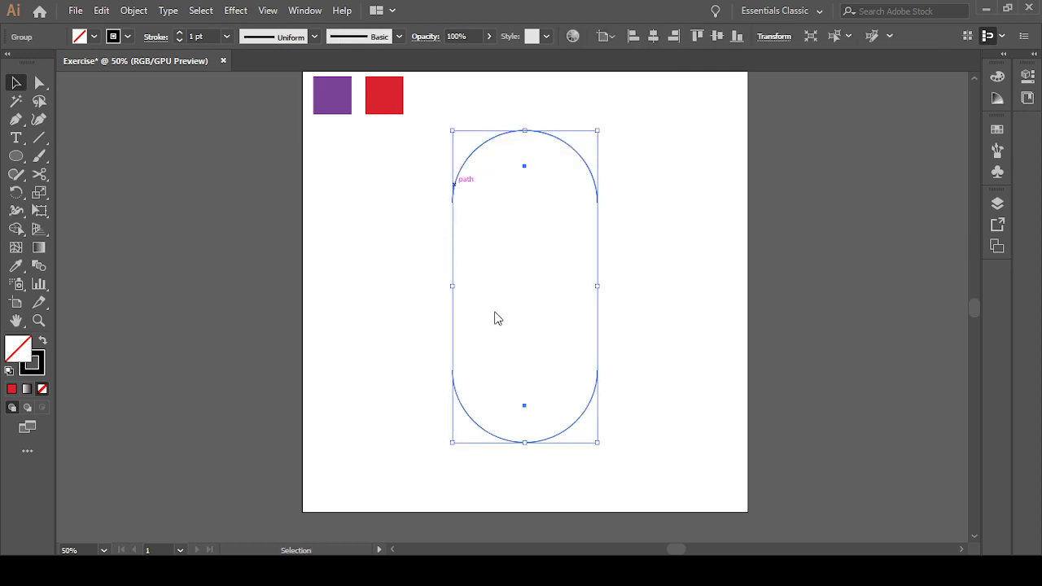
pyautogui.hotkey('ctrl', 'z')
pyautogui.click(459, 180)
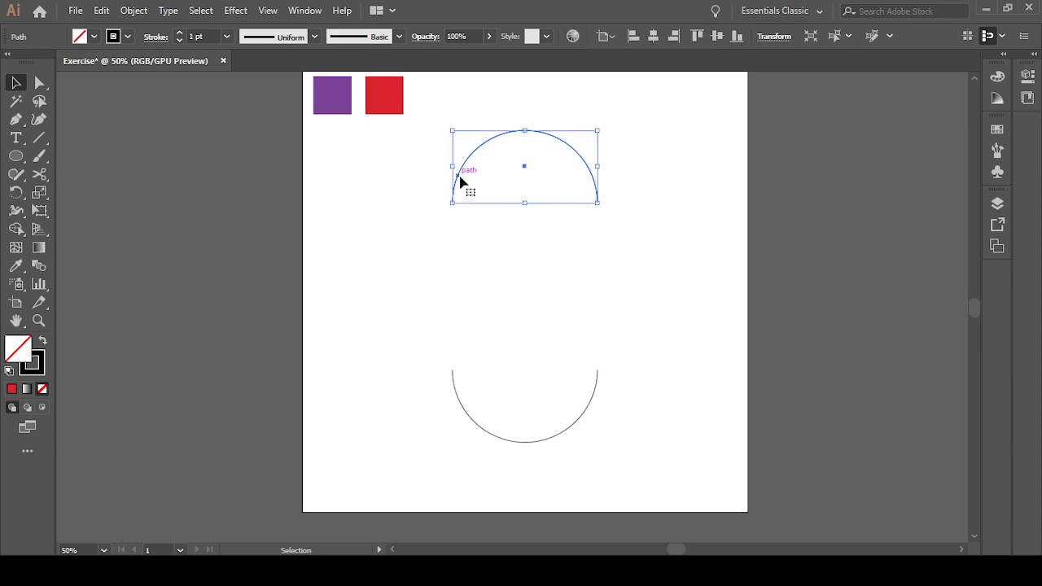
pyautogui.click(394, 275)
# - Connect the left and right open ends of the two arcs with straight Pen tool segments to close the capsule outline
pyautogui.moveTo(426, 175); pyautogui.dragTo(638, 447)
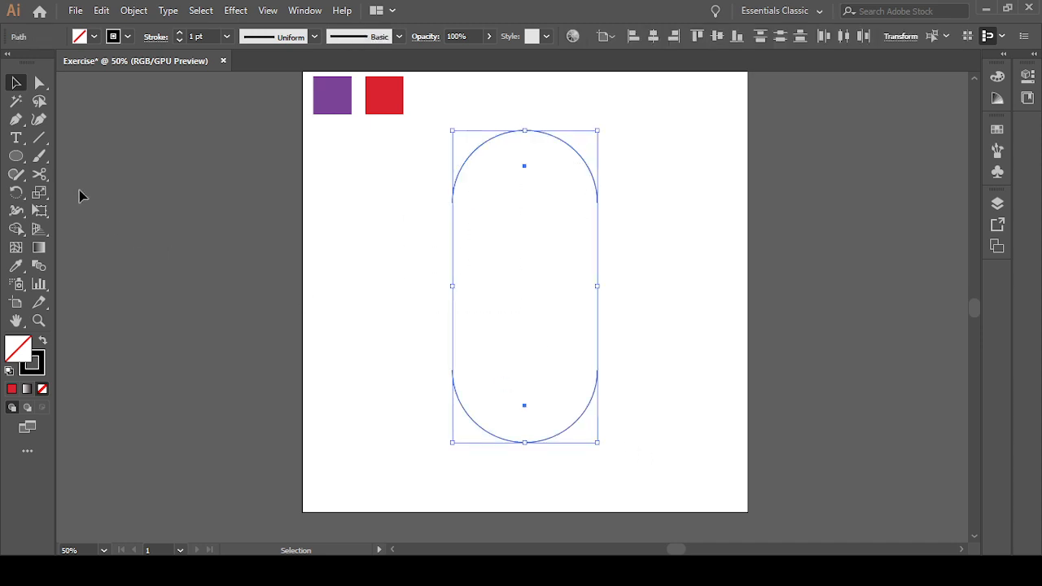
pyautogui.click(15, 118)
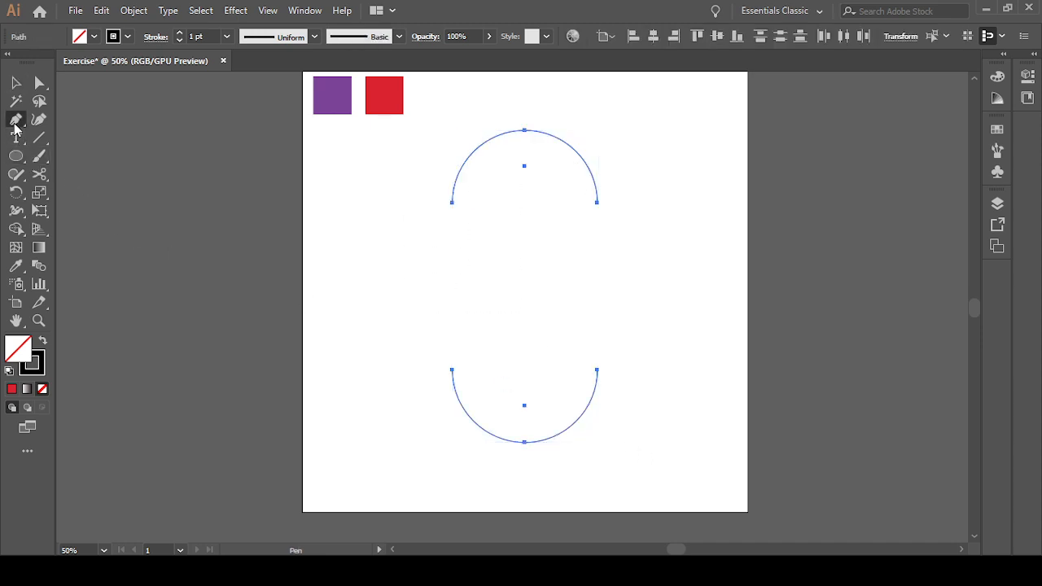
pyautogui.click(453, 202)
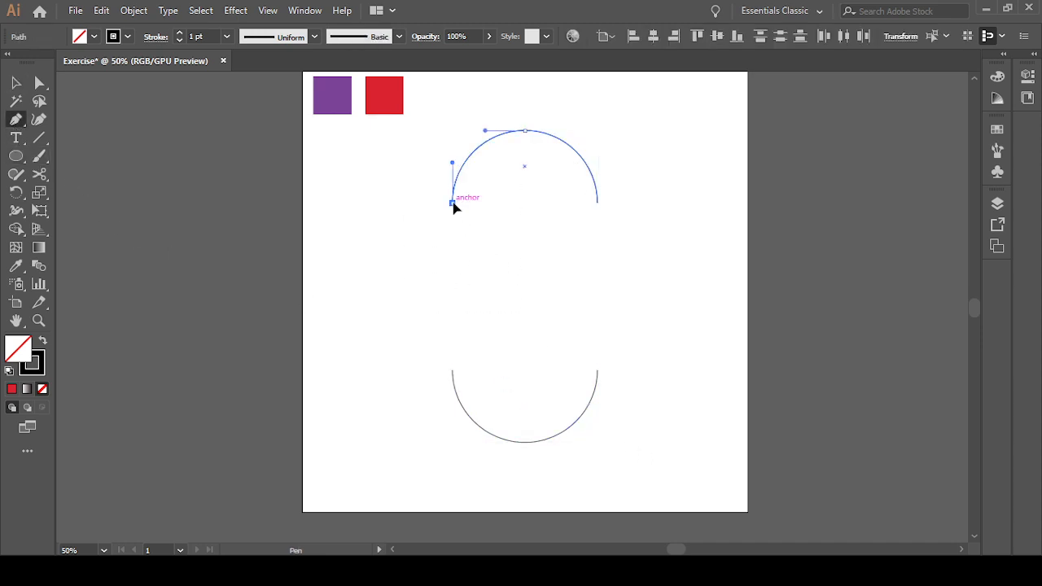
pyautogui.click(453, 371)
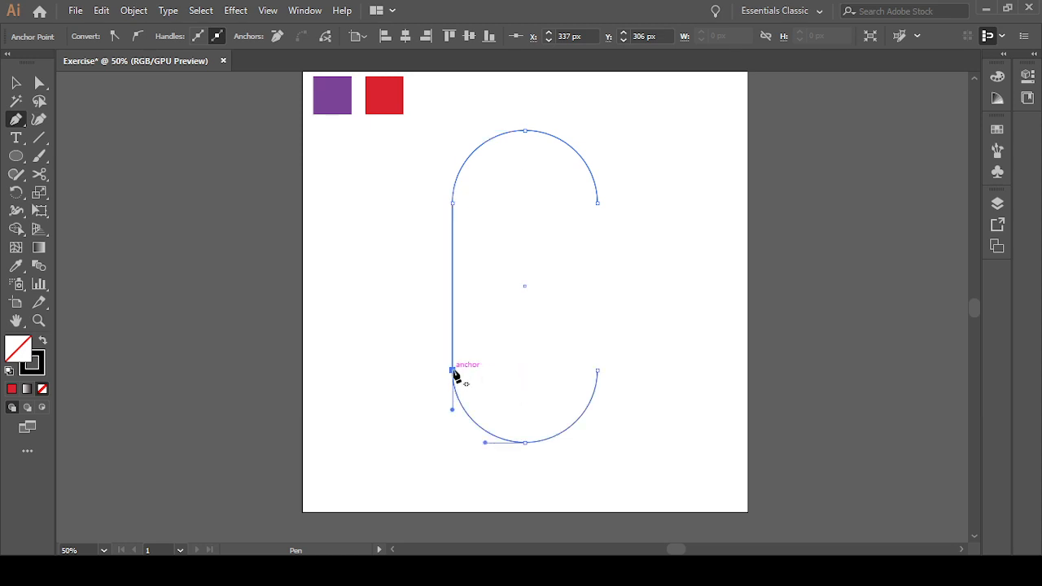
pyautogui.click(599, 203)
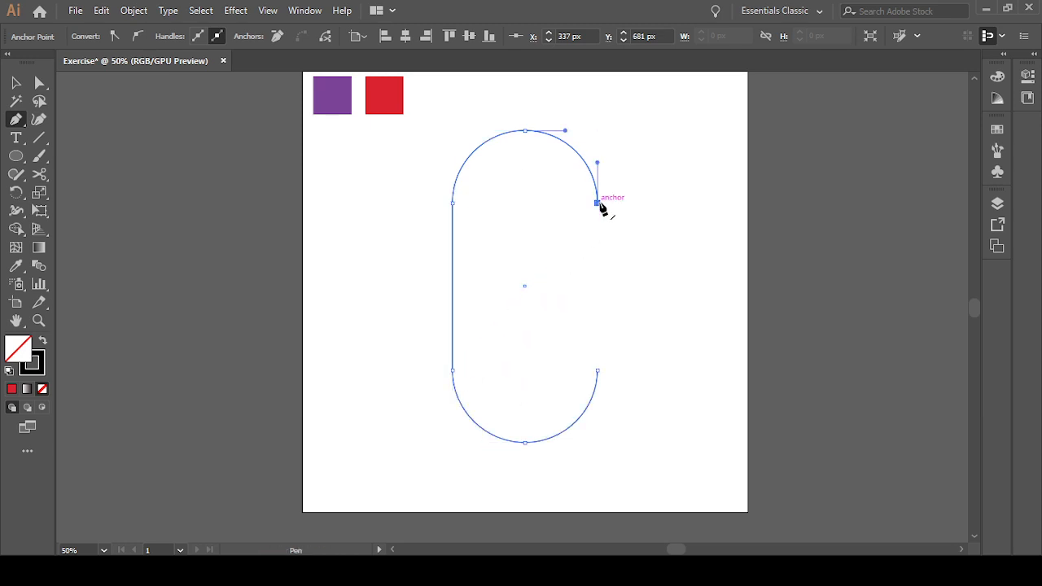
pyautogui.click(599, 371)
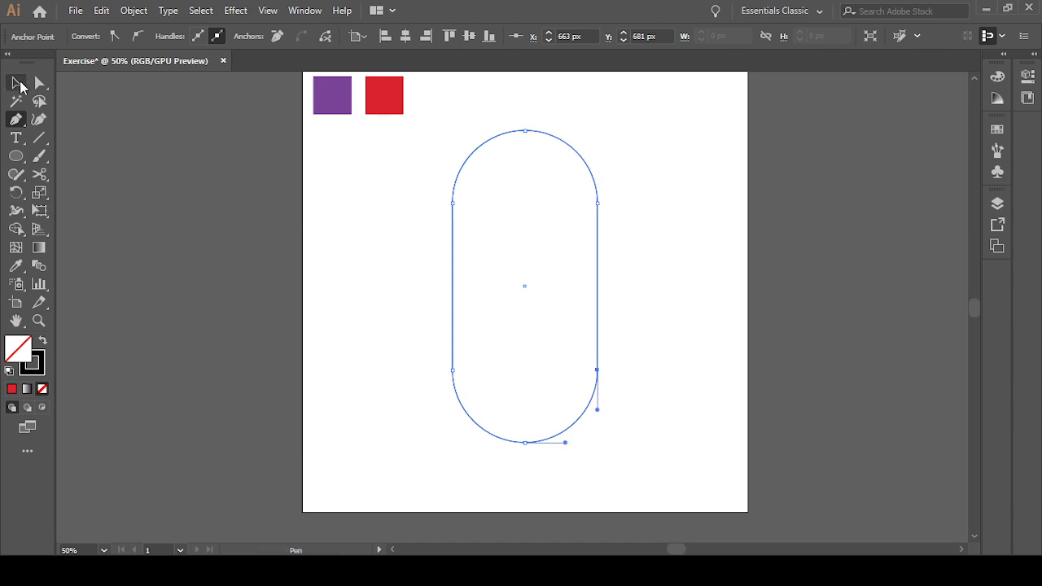
pyautogui.click(17, 83)
pyautogui.click(383, 233)
# - Fill the capsule with a linear gradient from purple at the left to red at the right, sampling the two color squares
pyautogui.click(599, 397)
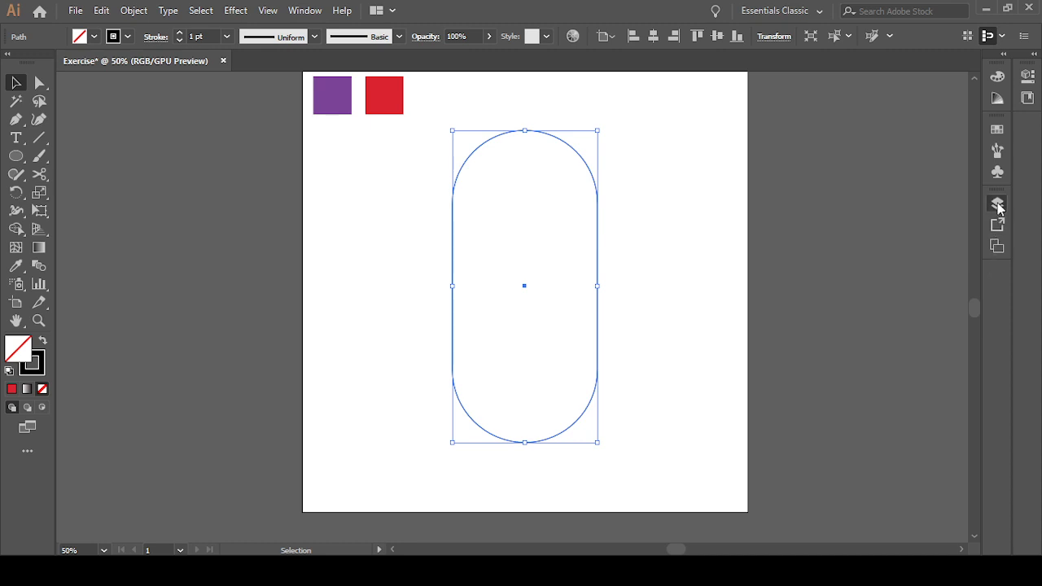
pyautogui.click(27, 389)
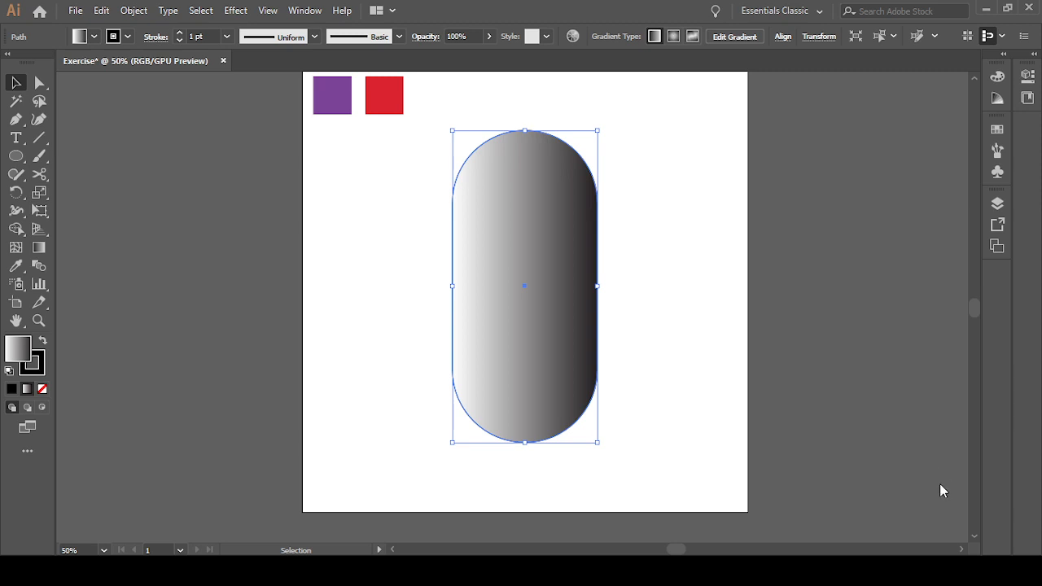
pyautogui.press('g')
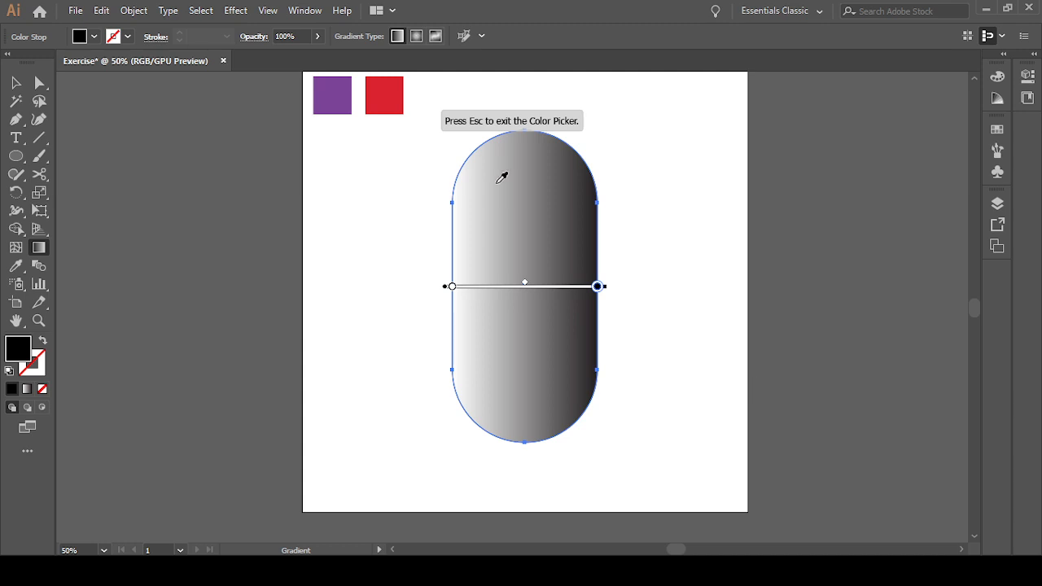
pyautogui.click(399, 102)
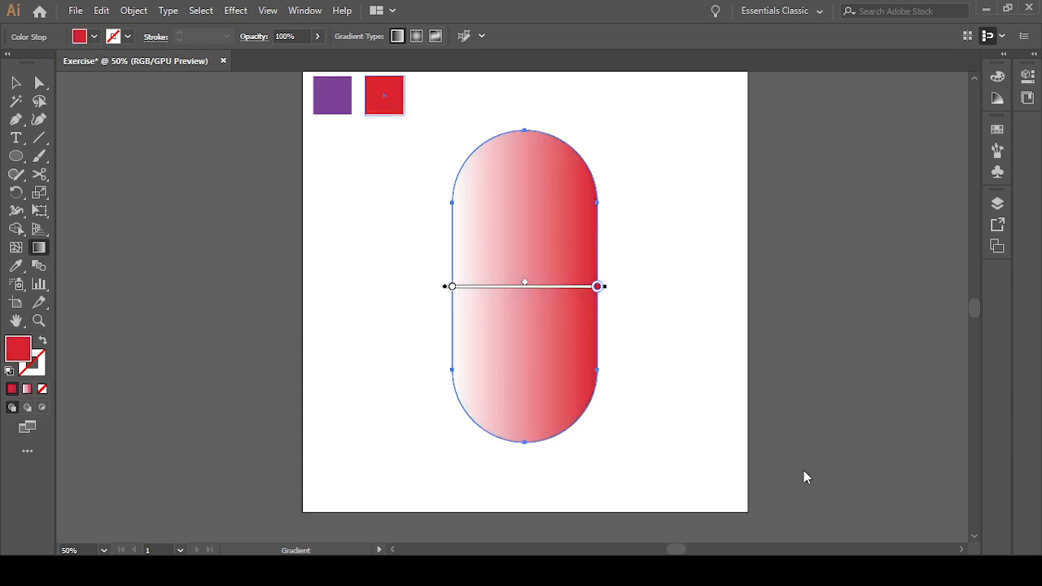
pyautogui.press('Escape')
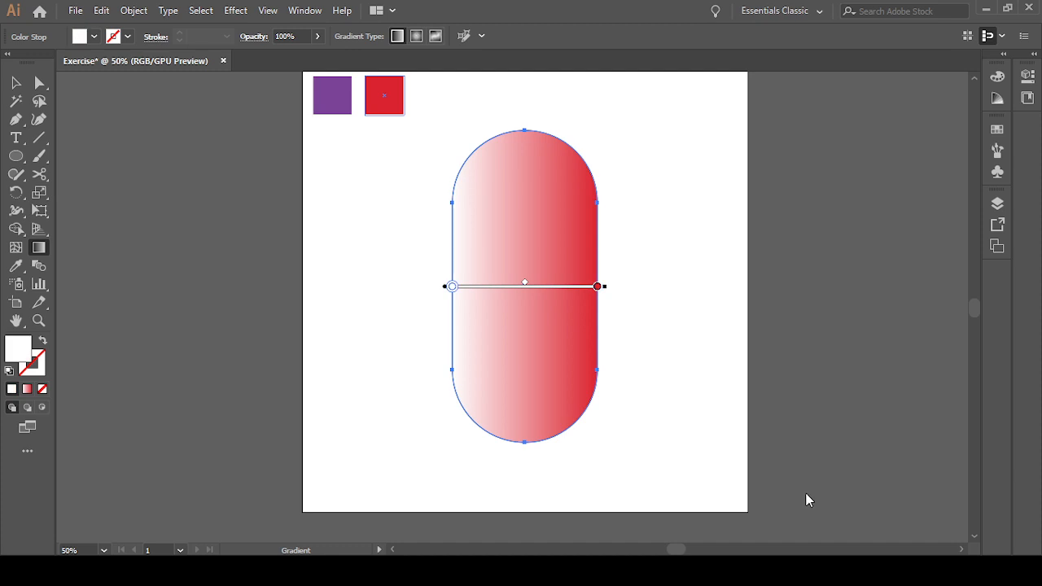
pyautogui.press('i')
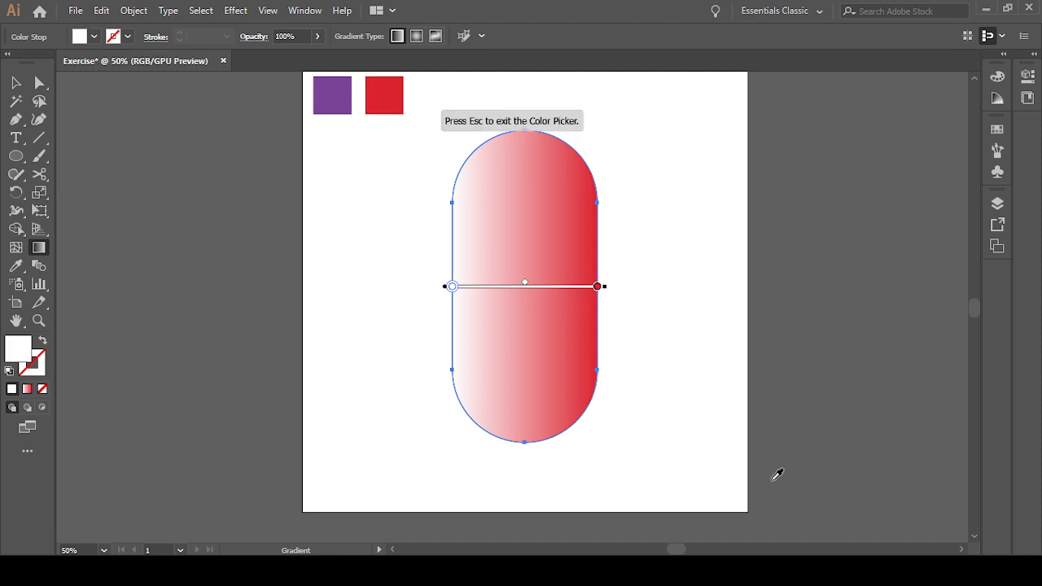
pyautogui.click(337, 94)
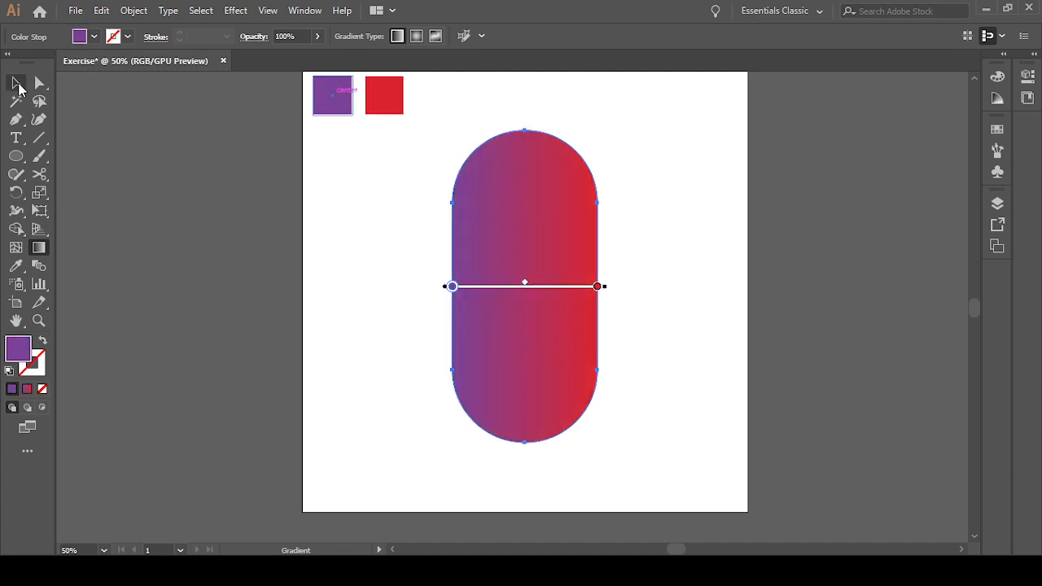
pyautogui.click(15, 82)
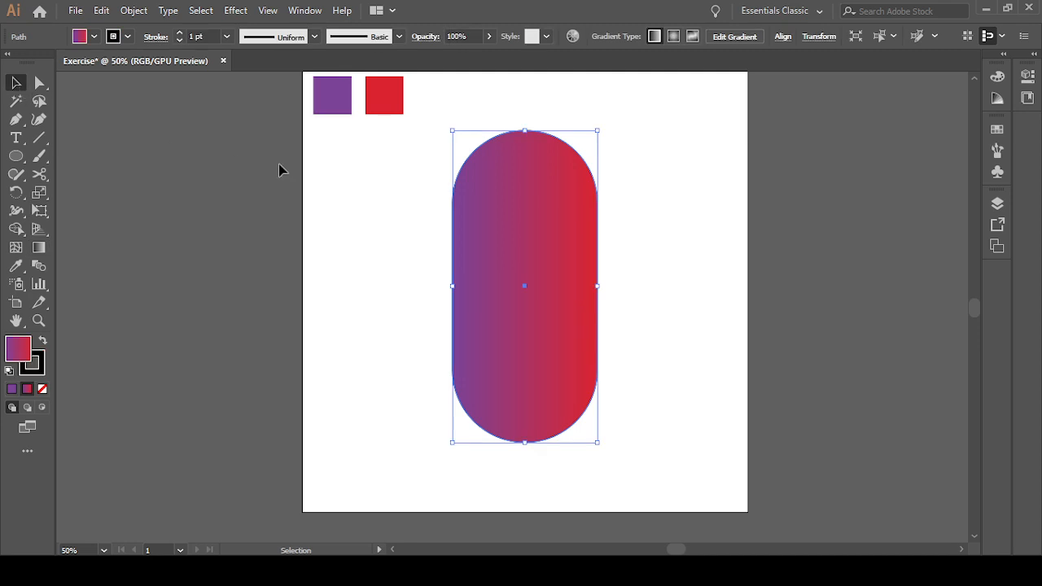
# - Swap the capsule's gradient from fill to stroke, remove its fill, and set the stroke weight to 60 pt
pyautogui.click(378, 203)
pyautogui.moveTo(409, 152); pyautogui.dragTo(642, 437)
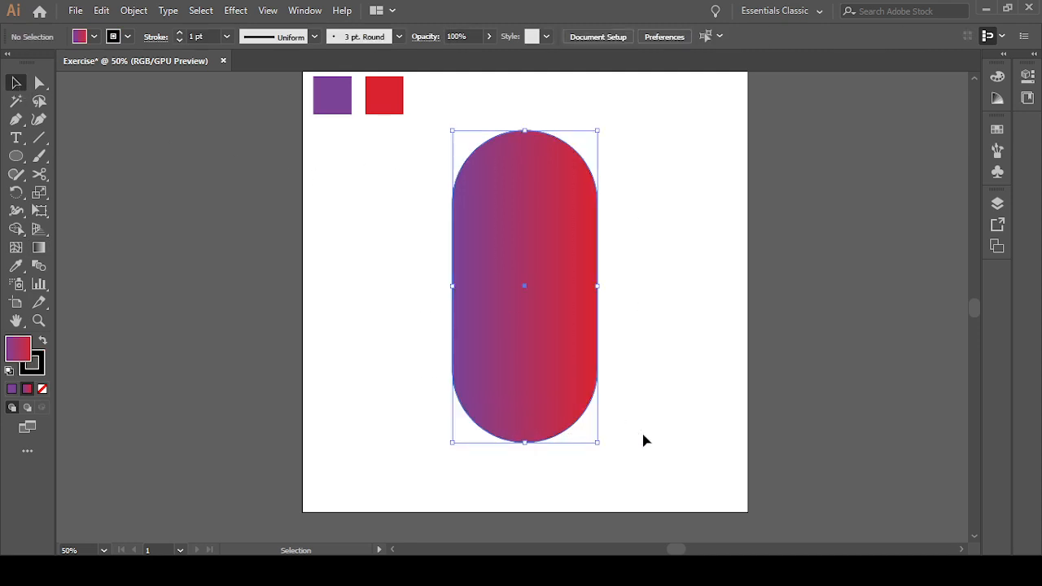
pyautogui.click(43, 342)
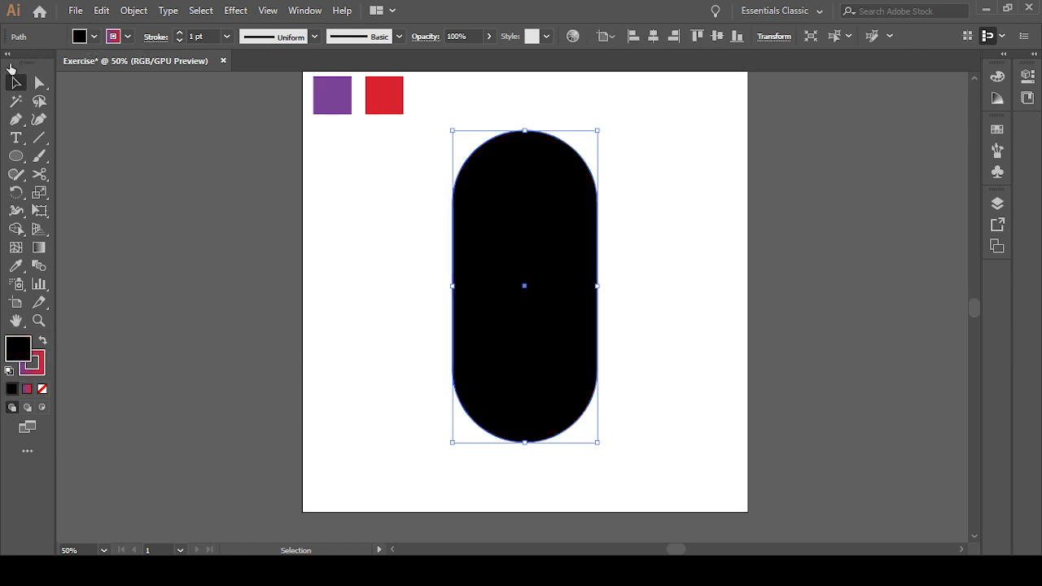
pyautogui.press('/')
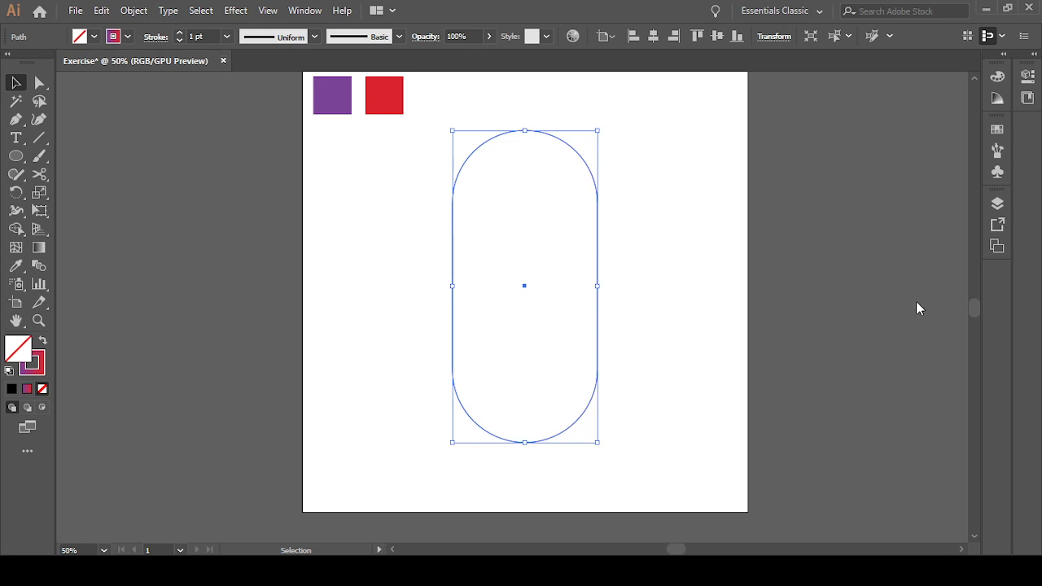
pyautogui.hotkey('ctrl', 'shift', 'z')
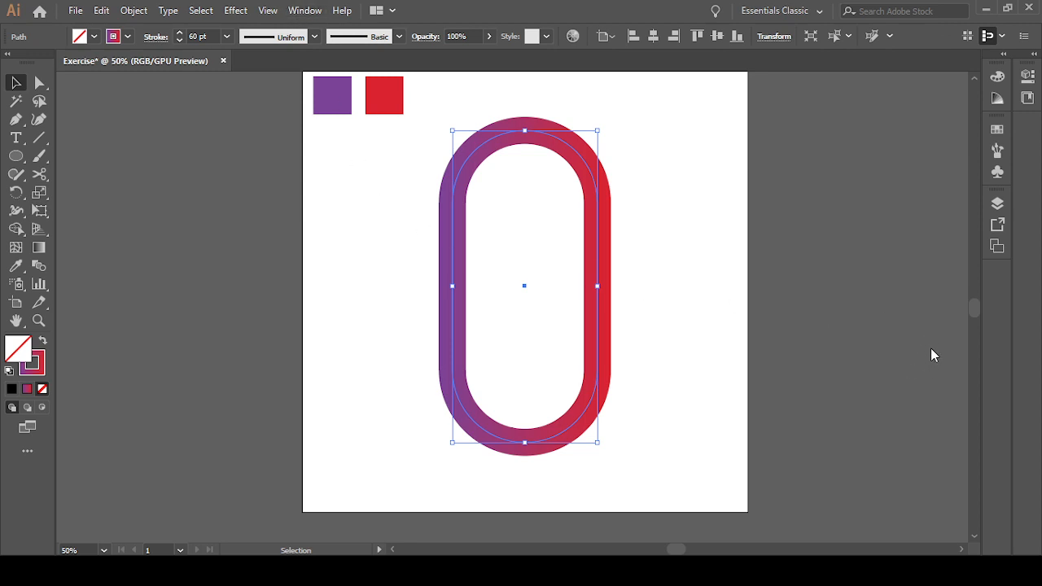
# - Align the capsule's stroke to the outside and duplicate it in place, with the copy's stroke aligned inside and its gradient reversed
pyautogui.press('x')
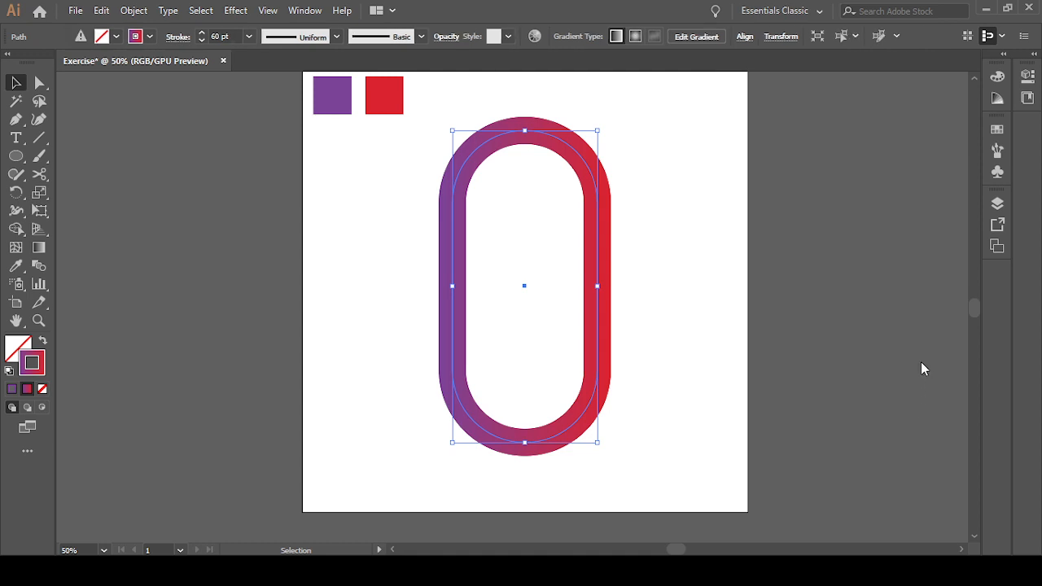
pyautogui.click(885, 176)
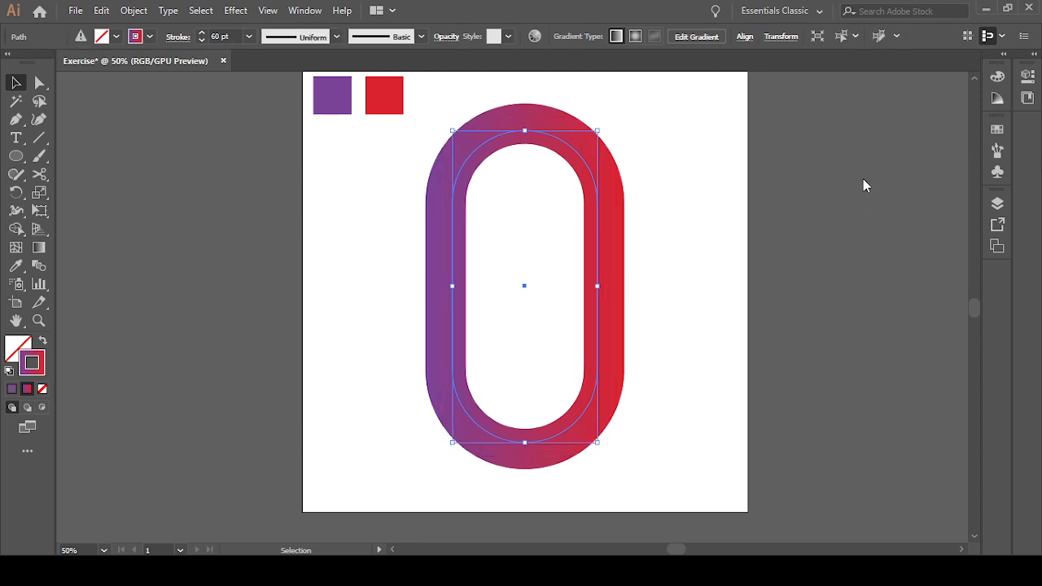
pyautogui.click(864, 185)
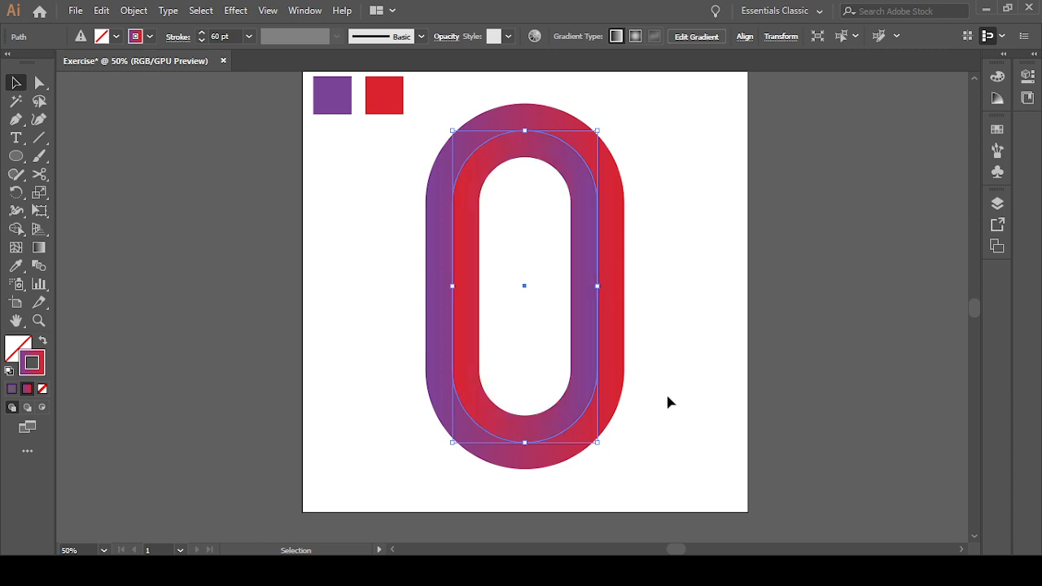
pyautogui.click(161, 156)
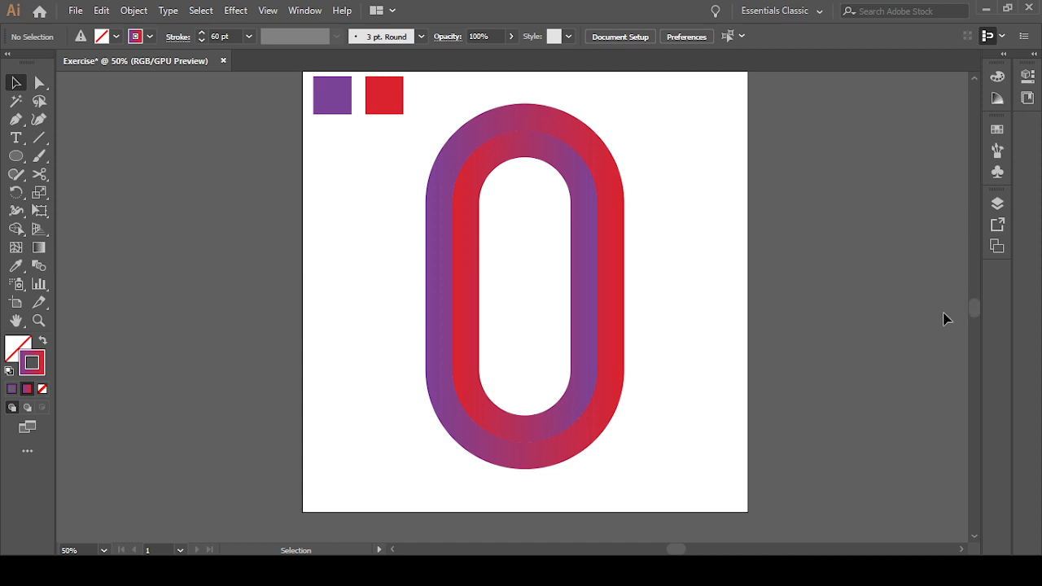
# - Scale both capsules down together proportionally about their shared center, strokes included, to a stroke weight of about 42 pt
pyautogui.moveTo(402, 149); pyautogui.dragTo(681, 481)
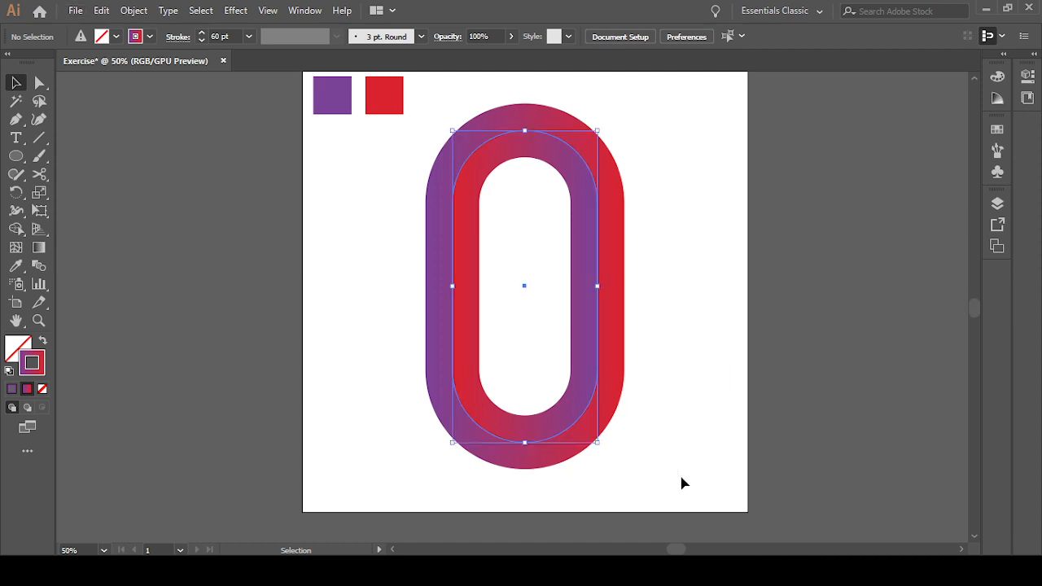
pyautogui.moveTo(597, 440); pyautogui.dragTo(578, 421)
pyautogui.click(675, 456)
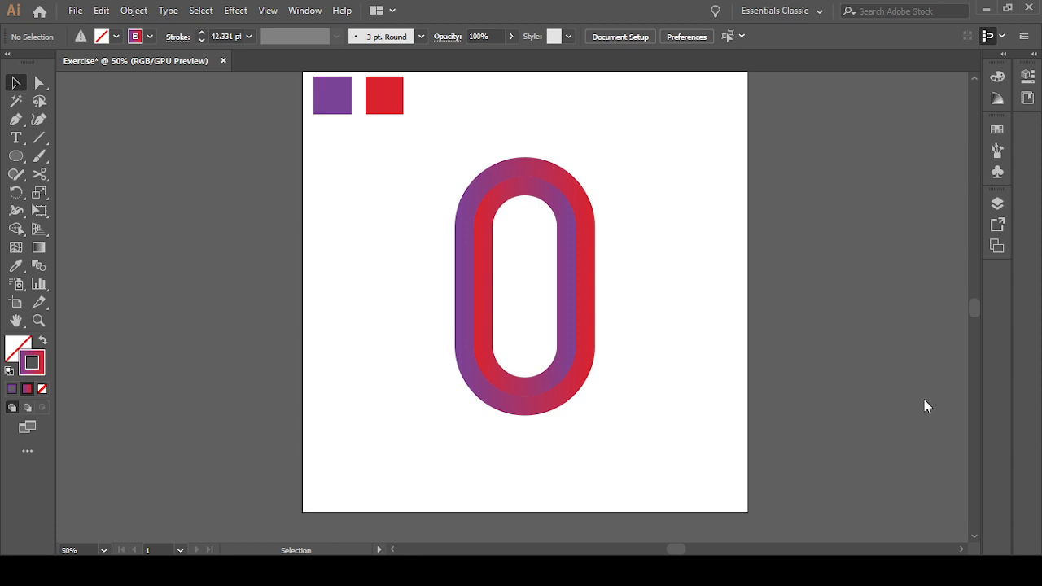
# - Try a vertical gradient on the inner ring's stroke with red at the top, and restore its horizontal red-to-purple gradient
pyautogui.moveTo(394, 173); pyautogui.dragTo(617, 413)
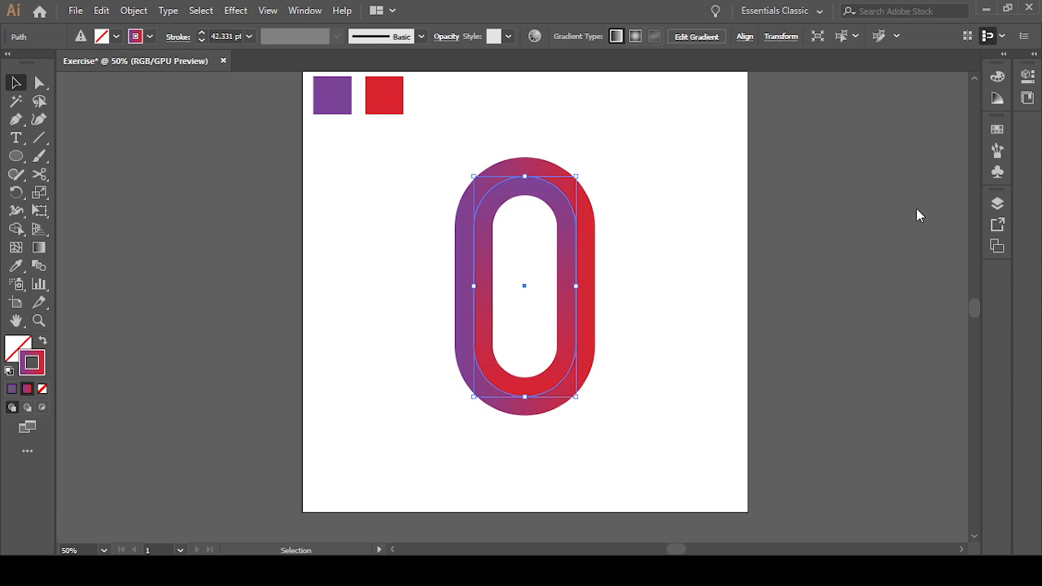
pyautogui.hotkey('ctrl', 'z')
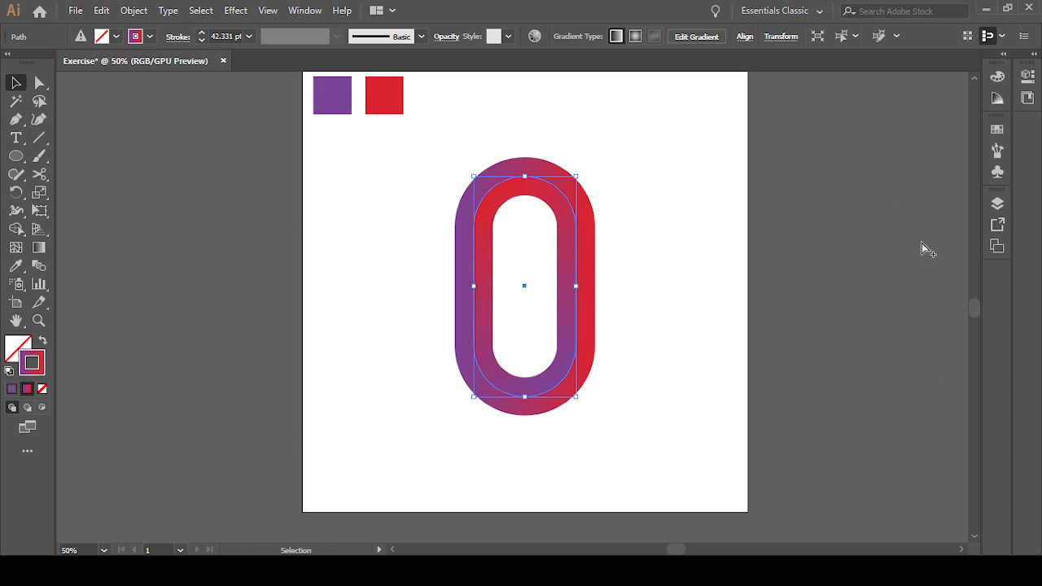
pyautogui.click(164, 170)
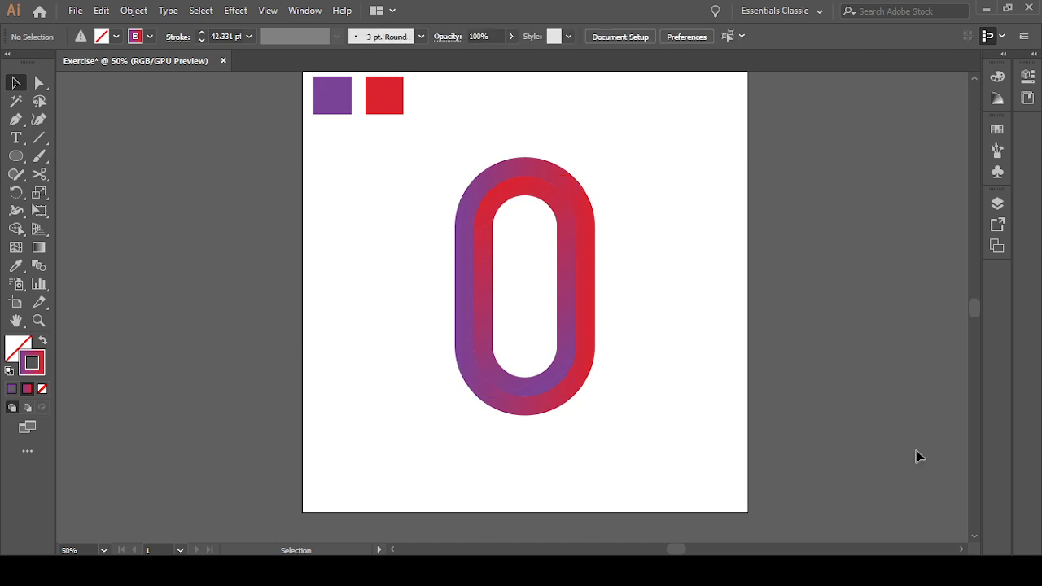
pyautogui.moveTo(399, 164); pyautogui.dragTo(705, 447)
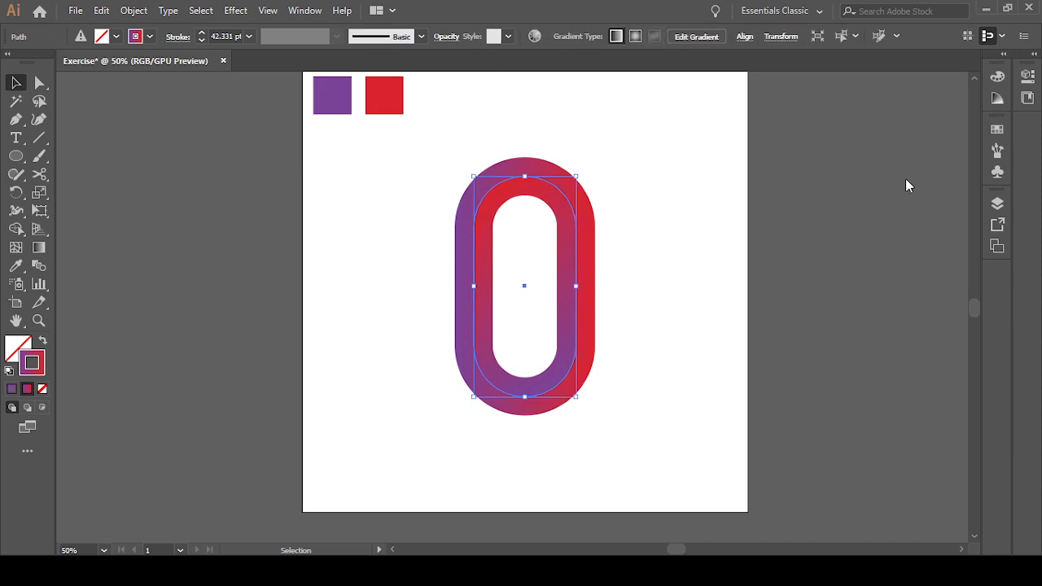
pyautogui.click(855, 424)
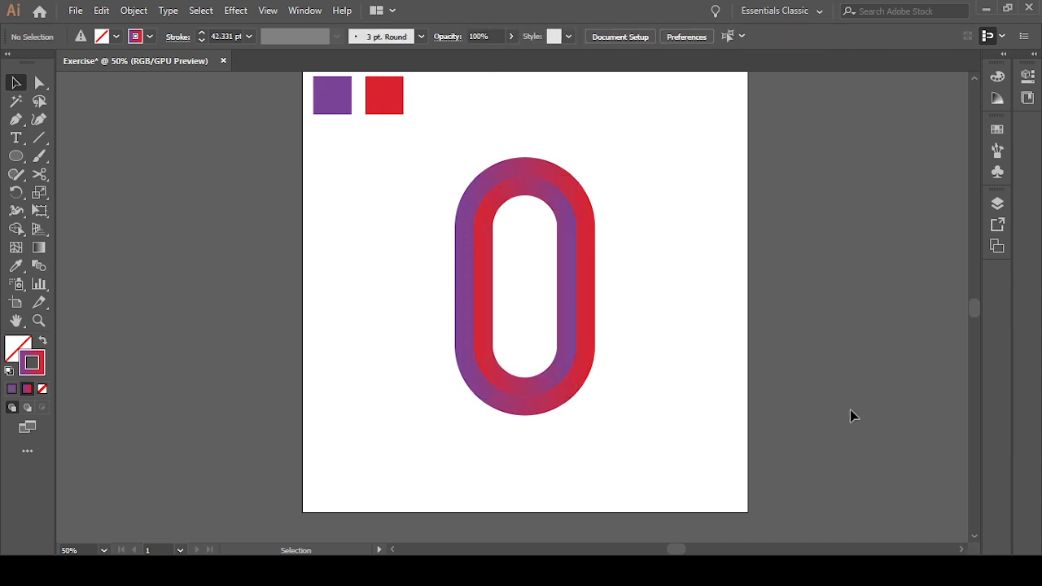